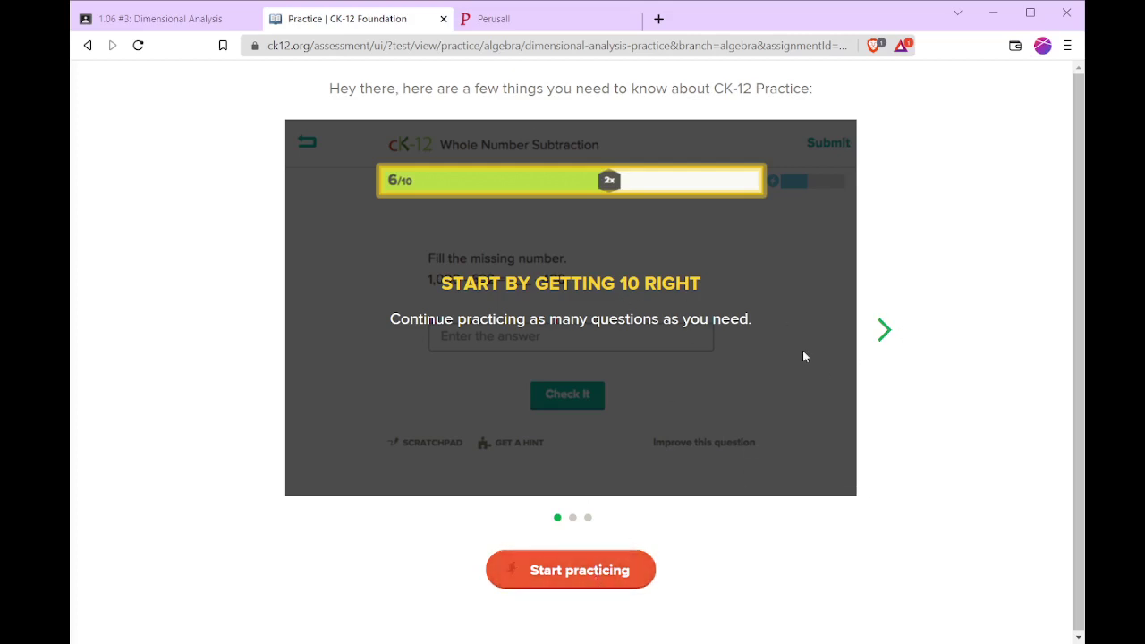
Go through the CK-12 Practice introduction slides and start the dimensional analysis practice
left_click(883, 330)
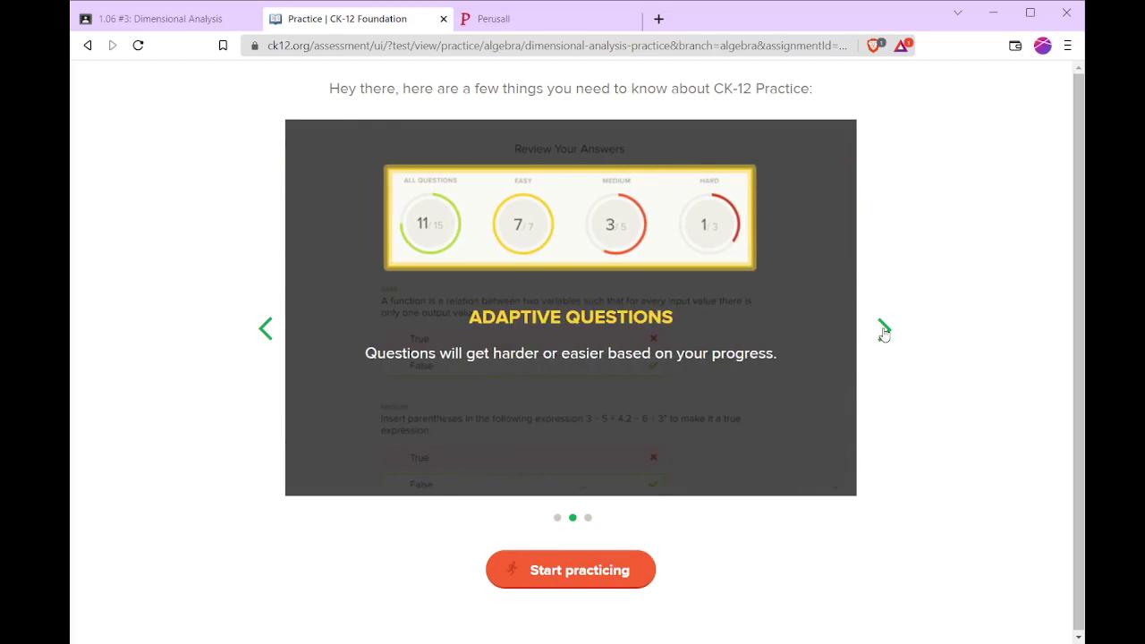
left_click(883, 331)
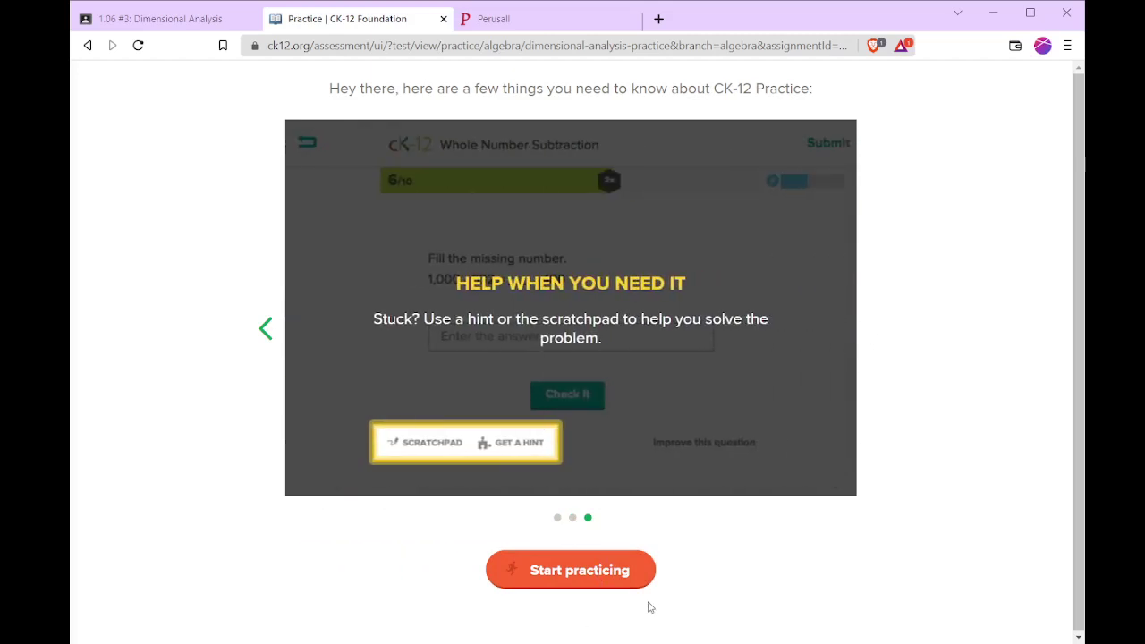
left_click(613, 576)
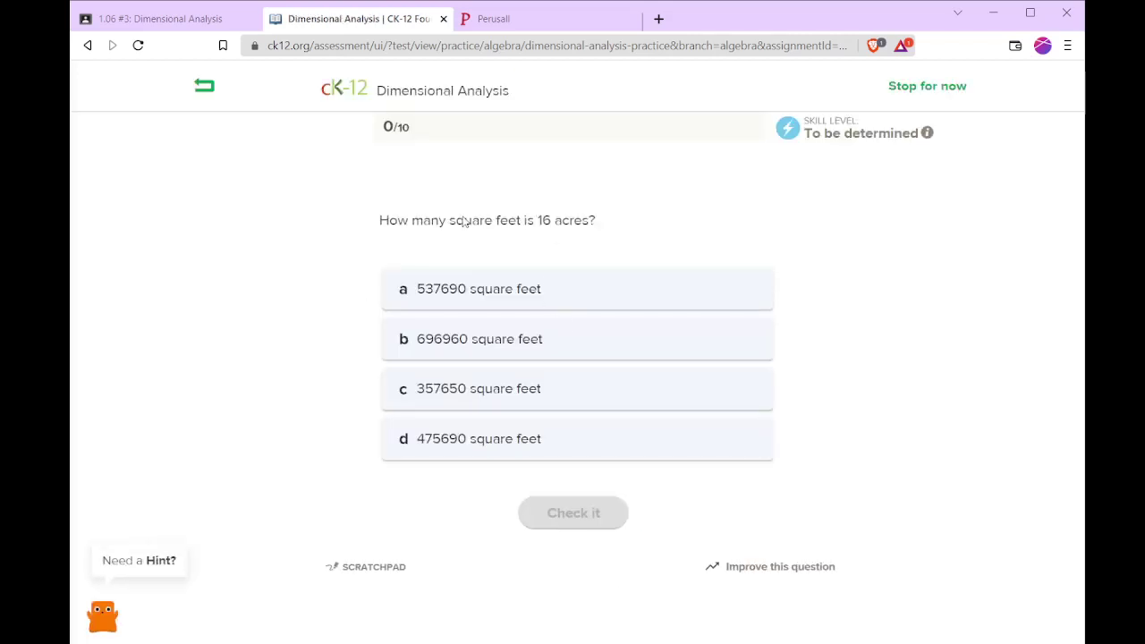
Search the web for "acre definition" in a new browser tab
left_click(658, 19)
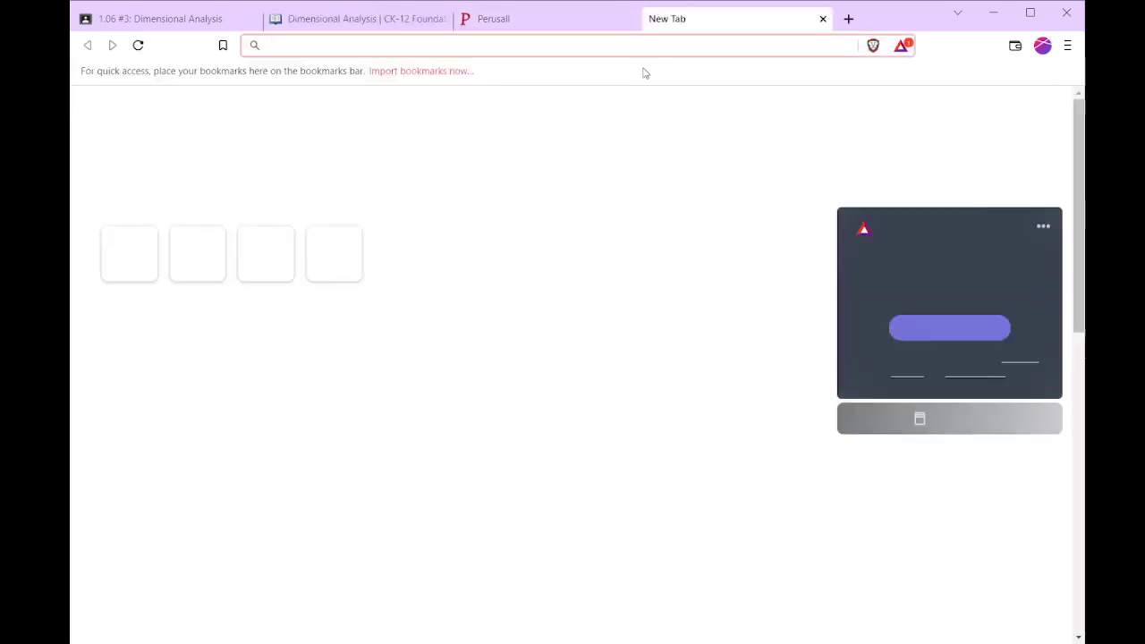
type("a")
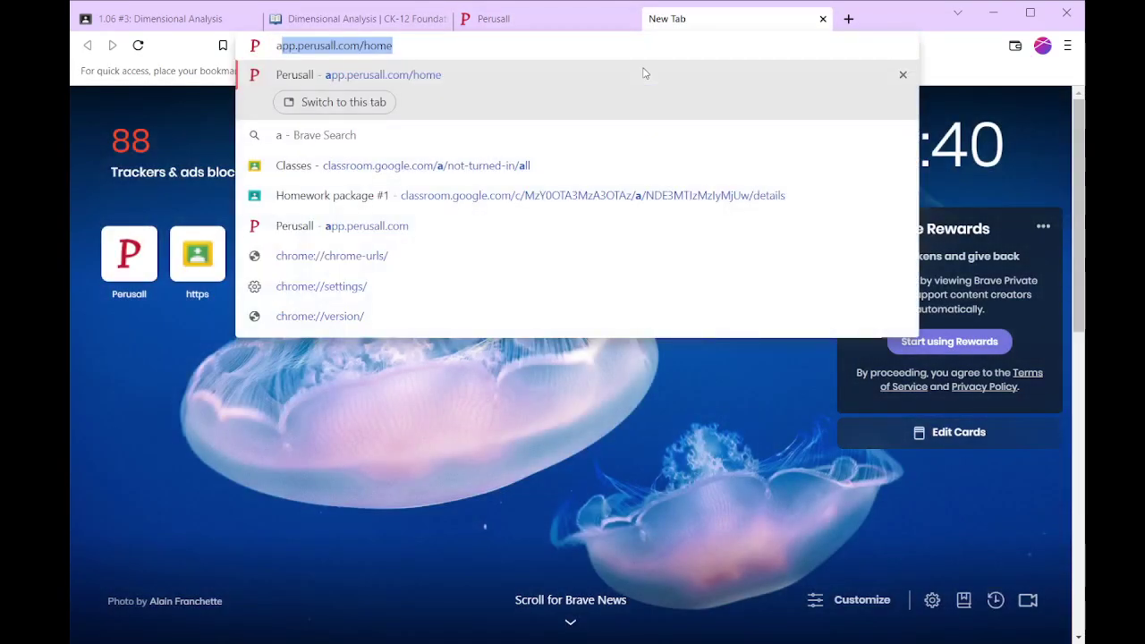
type("cre def")
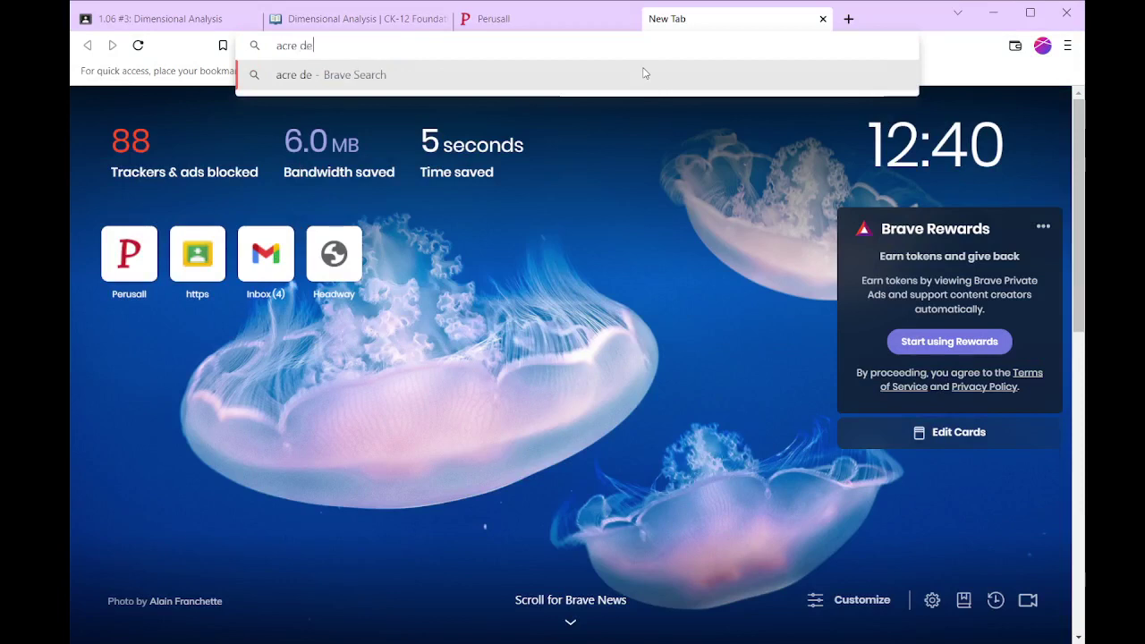
type("inition")
key("Return")
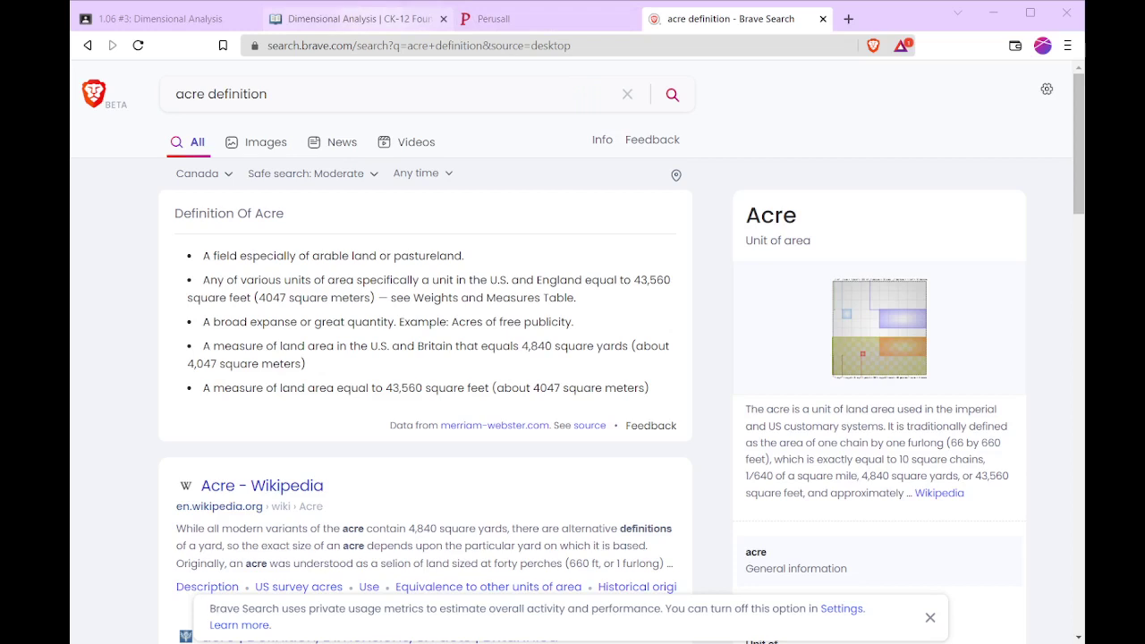
Return to the CK-12 practice, answer the 16 acres question with 696960 square feet, check it and continue to the next question
left_click(380, 20)
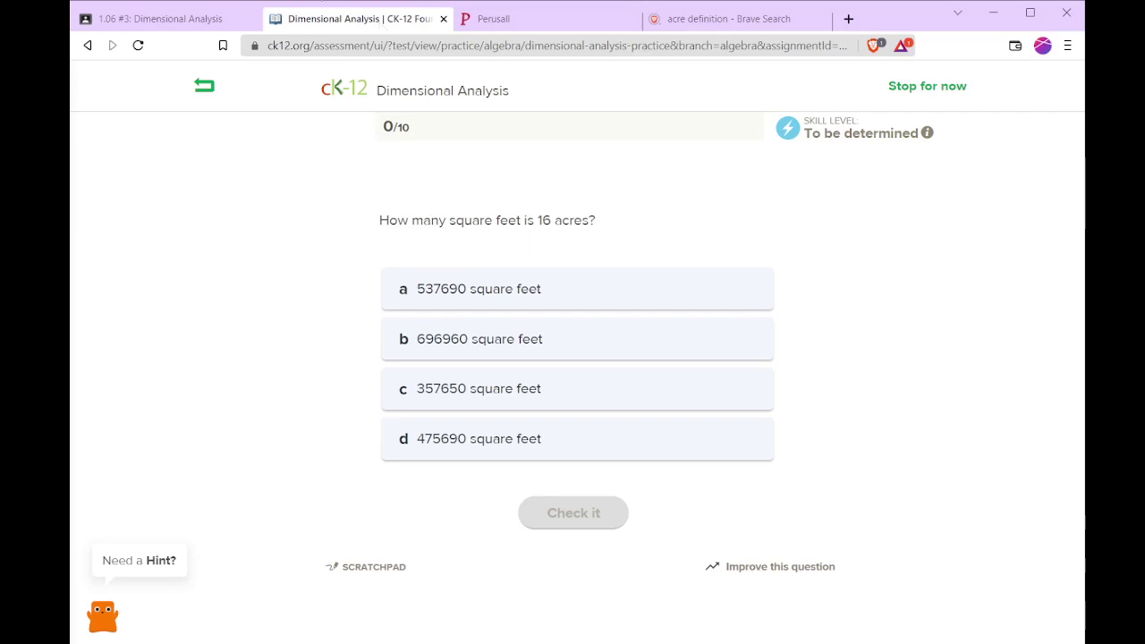
left_click(501, 347)
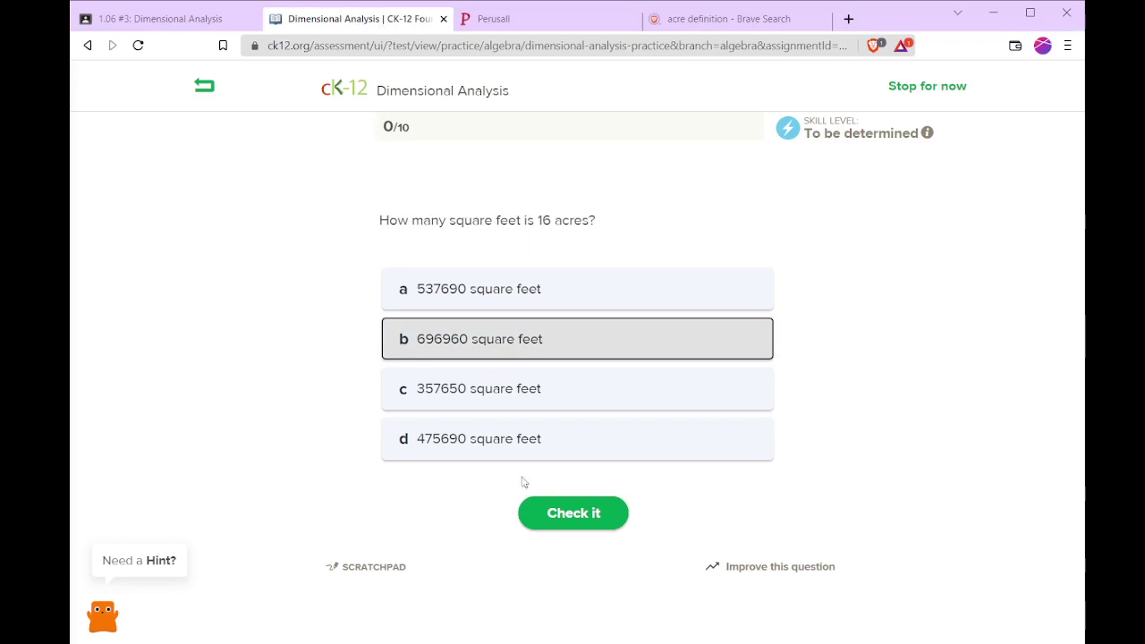
left_click(577, 523)
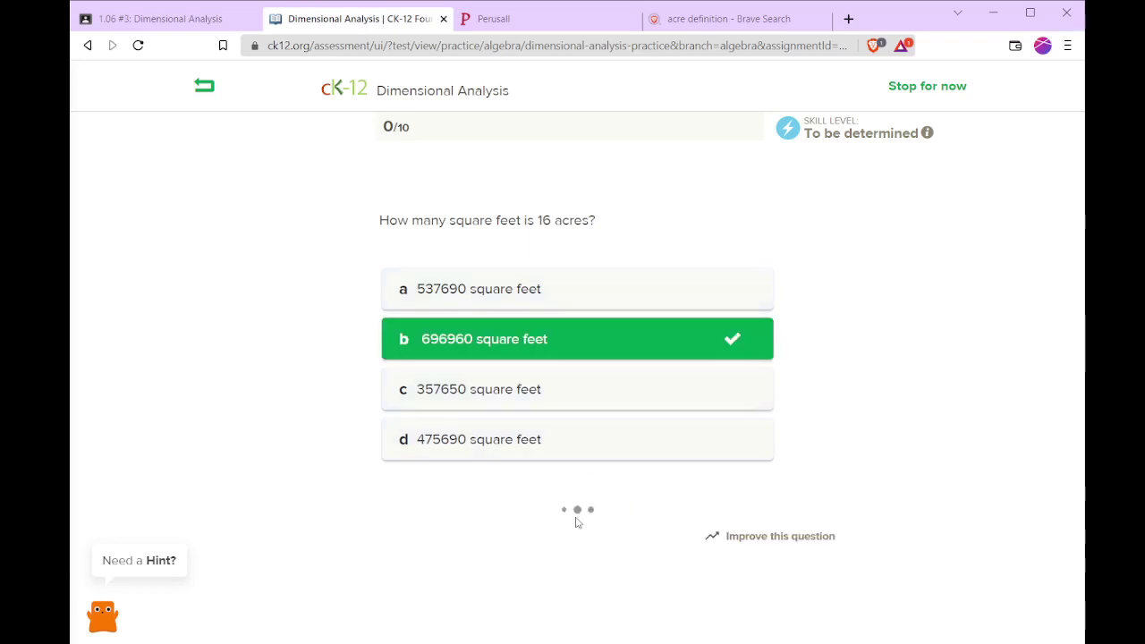
left_click(576, 512)
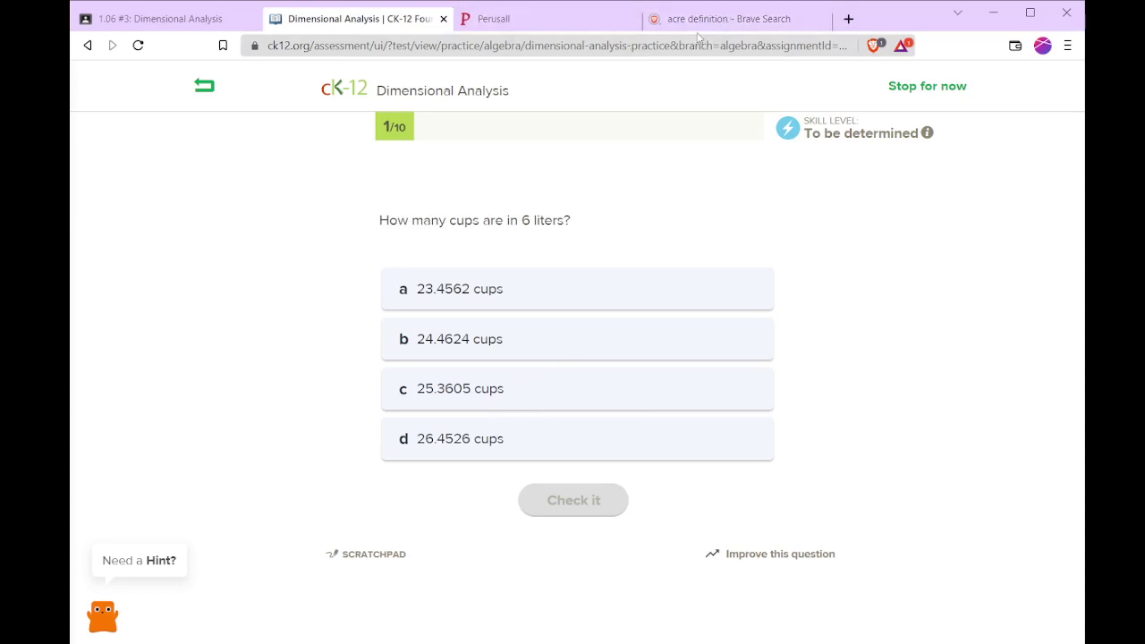
Switch to the Brave Search page and change the query to "cup definition"
left_click(715, 19)
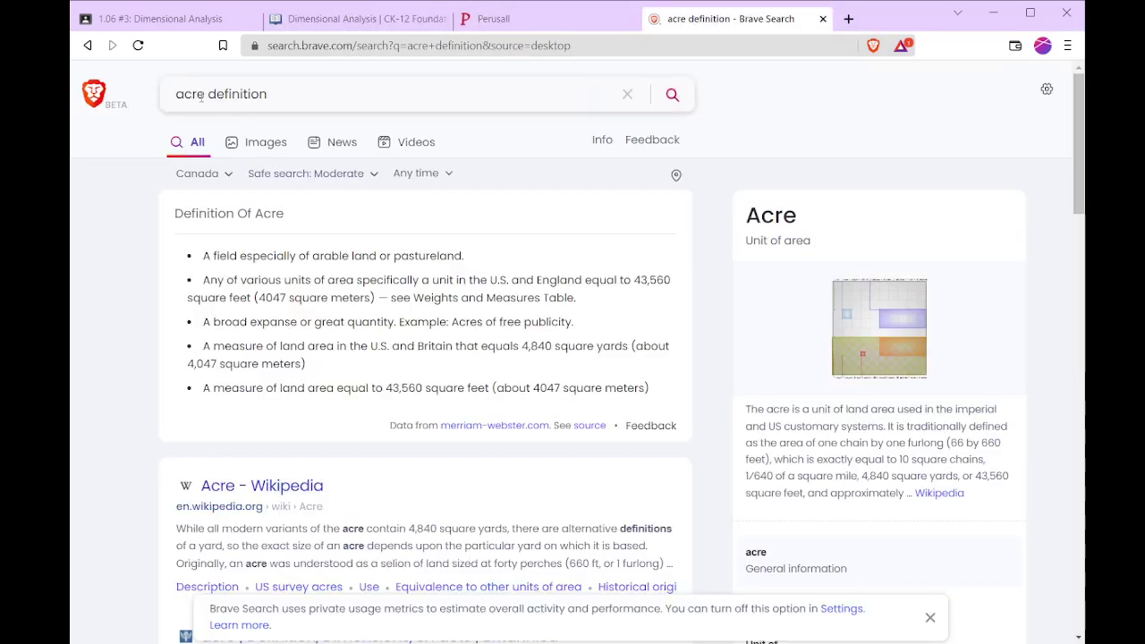
left_click_drag(199, 96, 93, 99)
key("BackSpace")
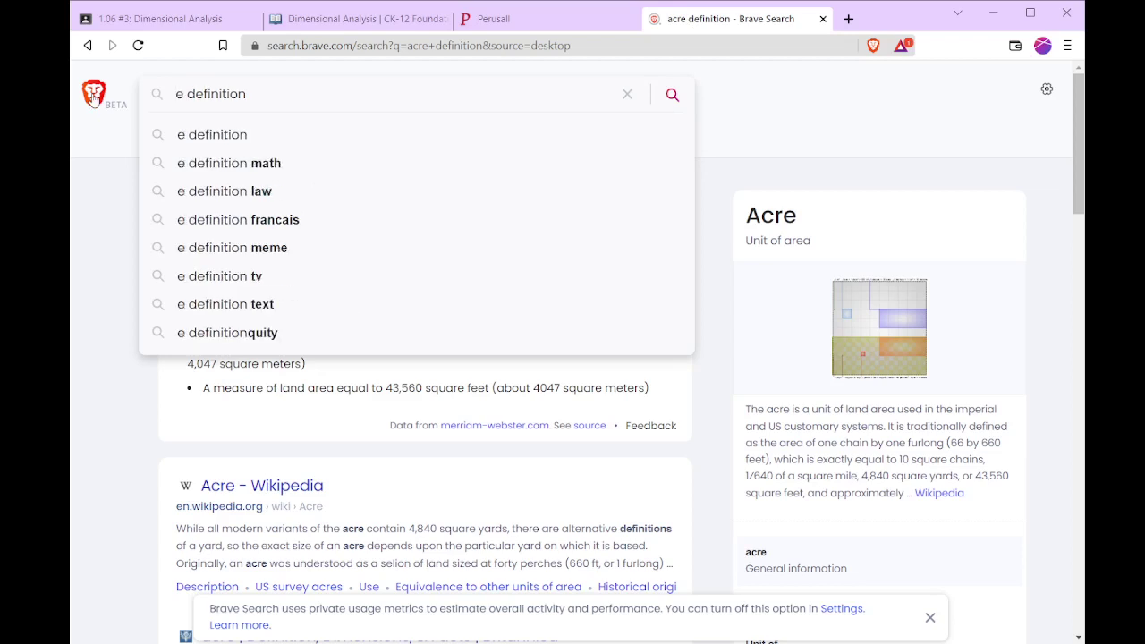
key("Delete")
type("cup")
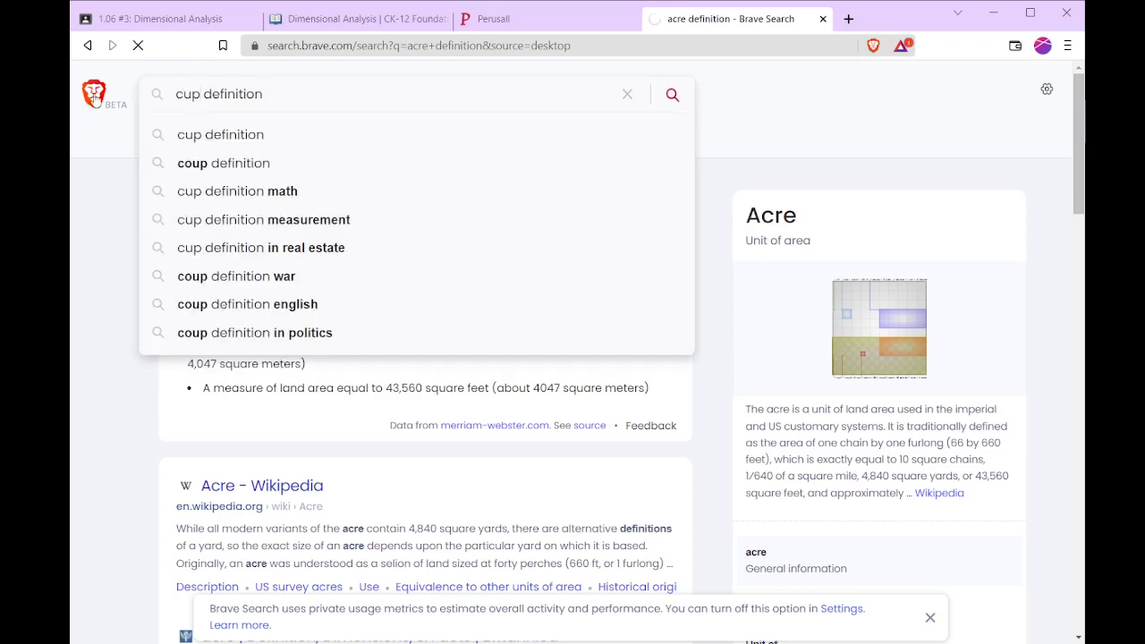
key("Return")
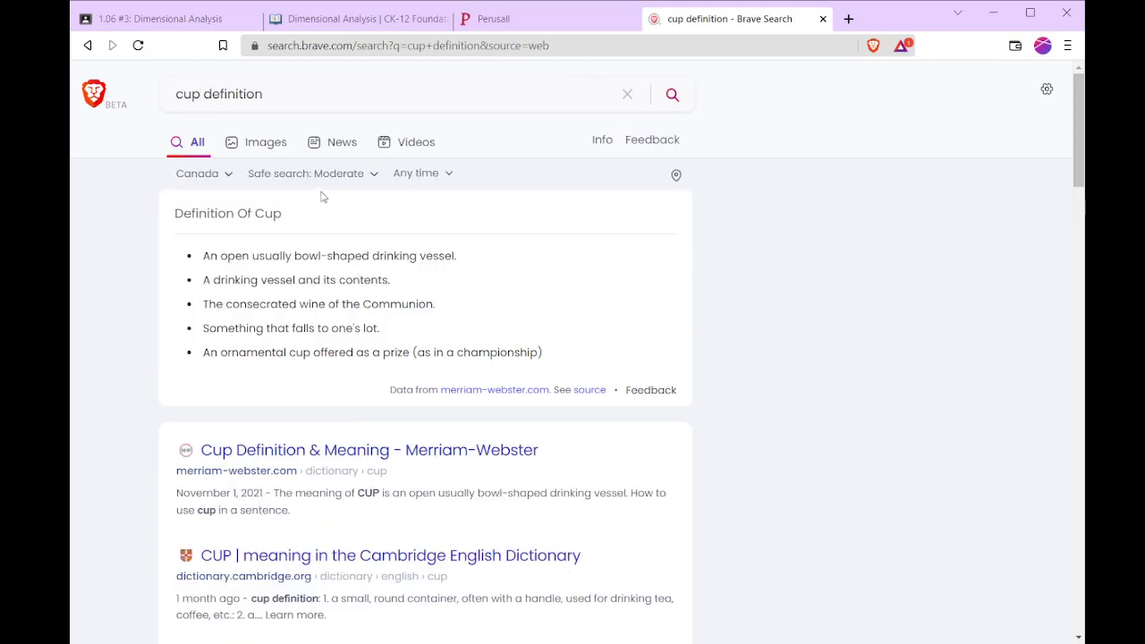
Change the web search query to "cup in ml" and run it
left_click(170, 96)
left_click_drag(262, 94, 204, 94)
type("in ml")
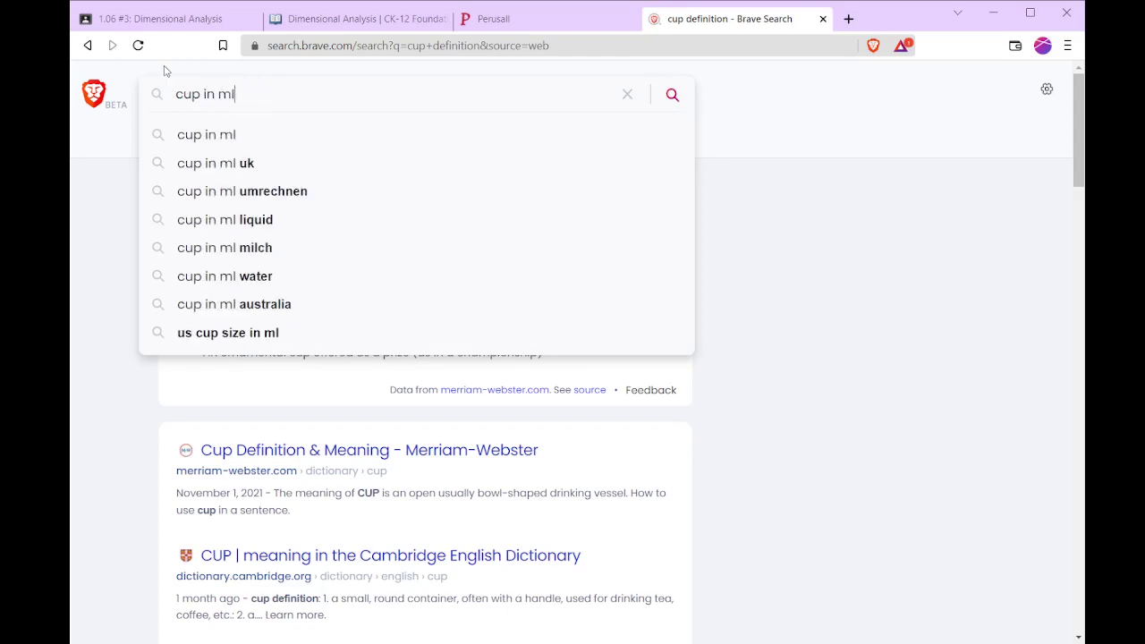
key("Return")
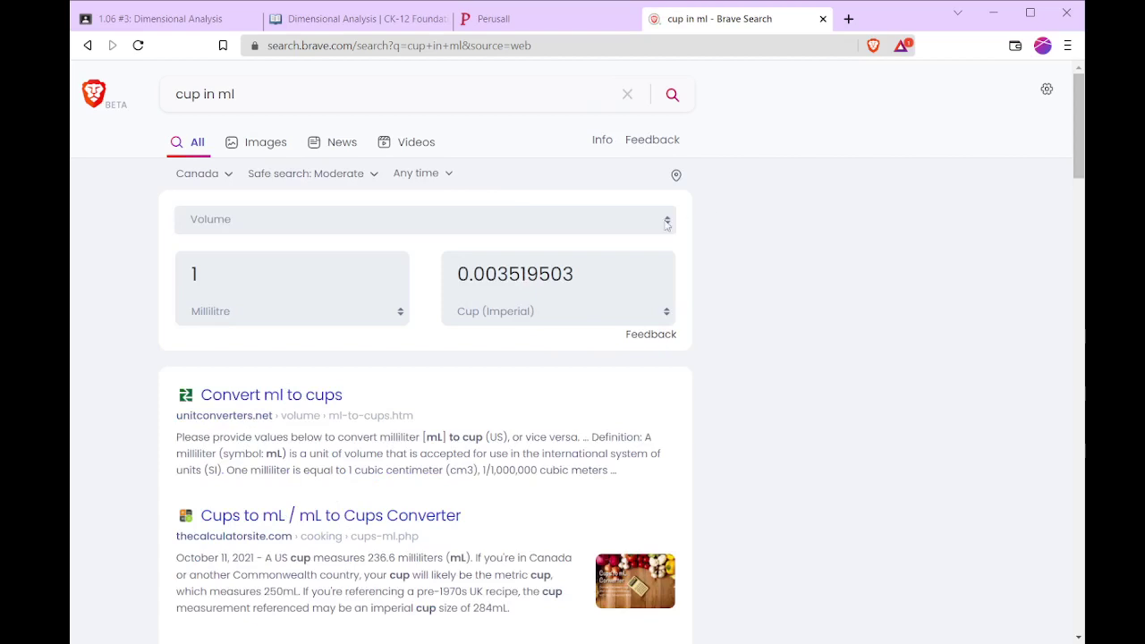
Set the volume converter to convert 1 Cup (Imperial) to Millilitre
left_click(400, 318)
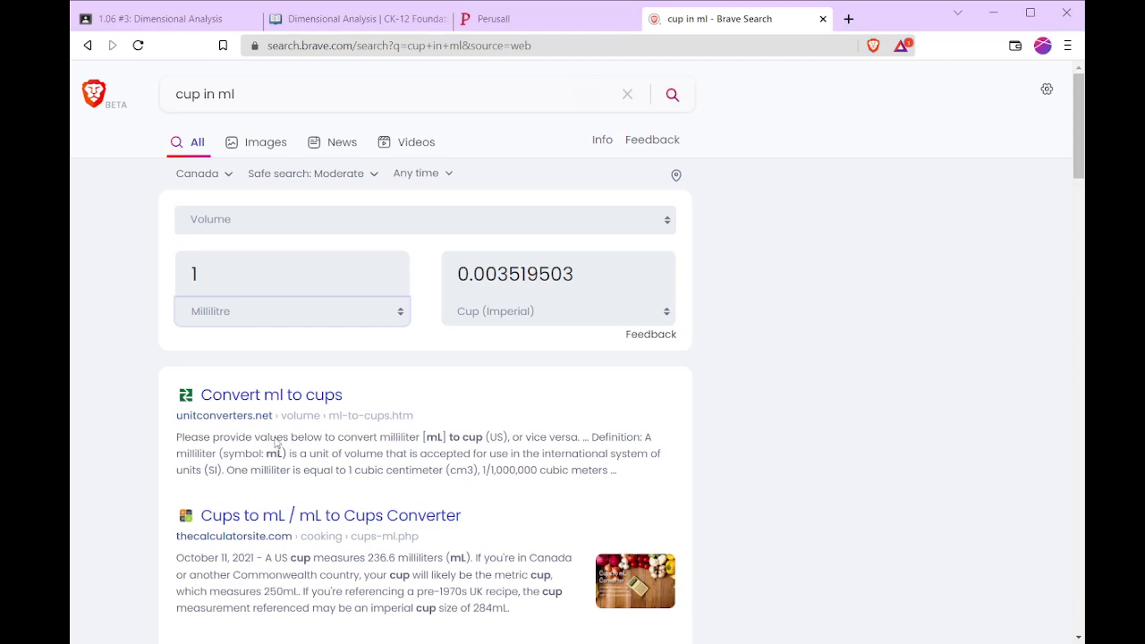
left_click(303, 376)
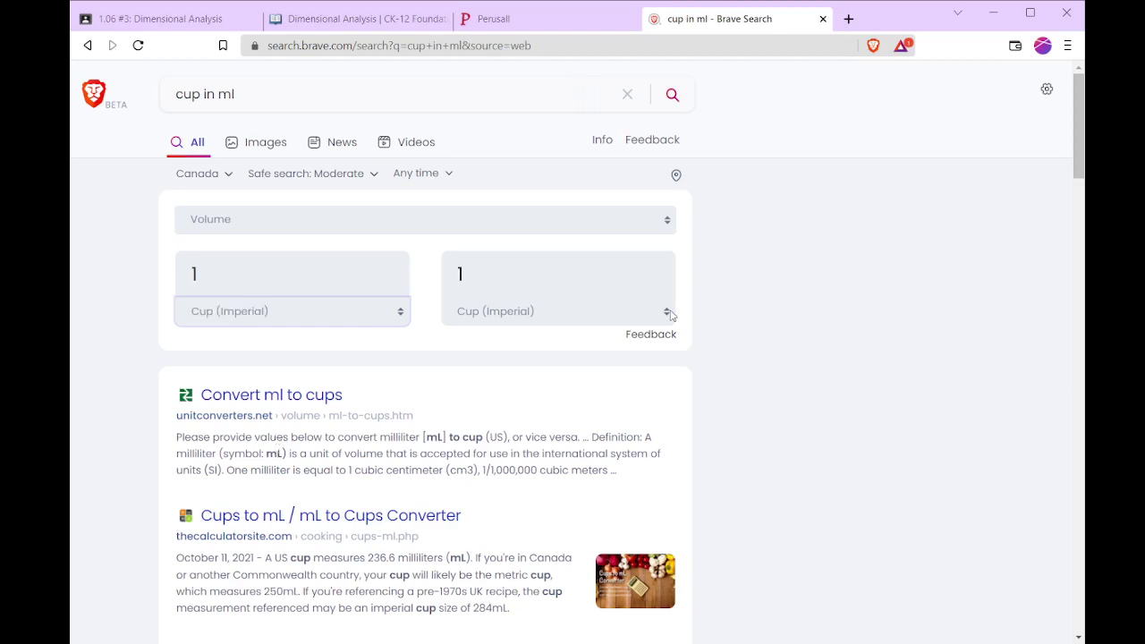
left_click(667, 311)
left_click(531, 358)
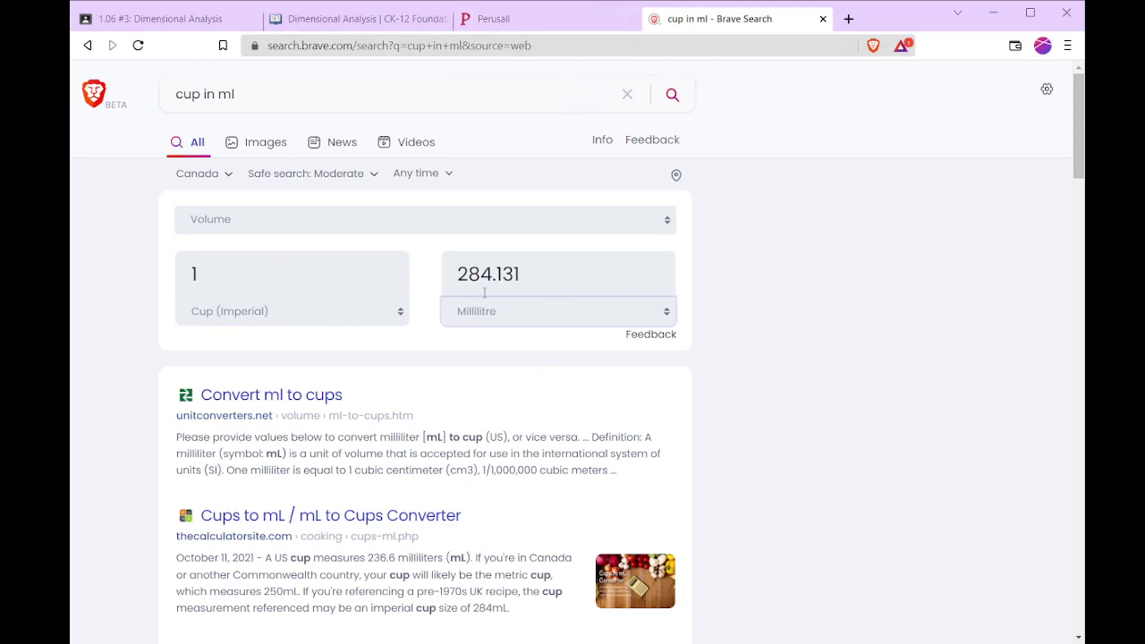
Convert 6 Litre in the volume converter to Cup (US Legal) and also to Cup (Imperial)
left_click(400, 312)
left_click(255, 347)
left_click_drag(235, 276, 122, 263)
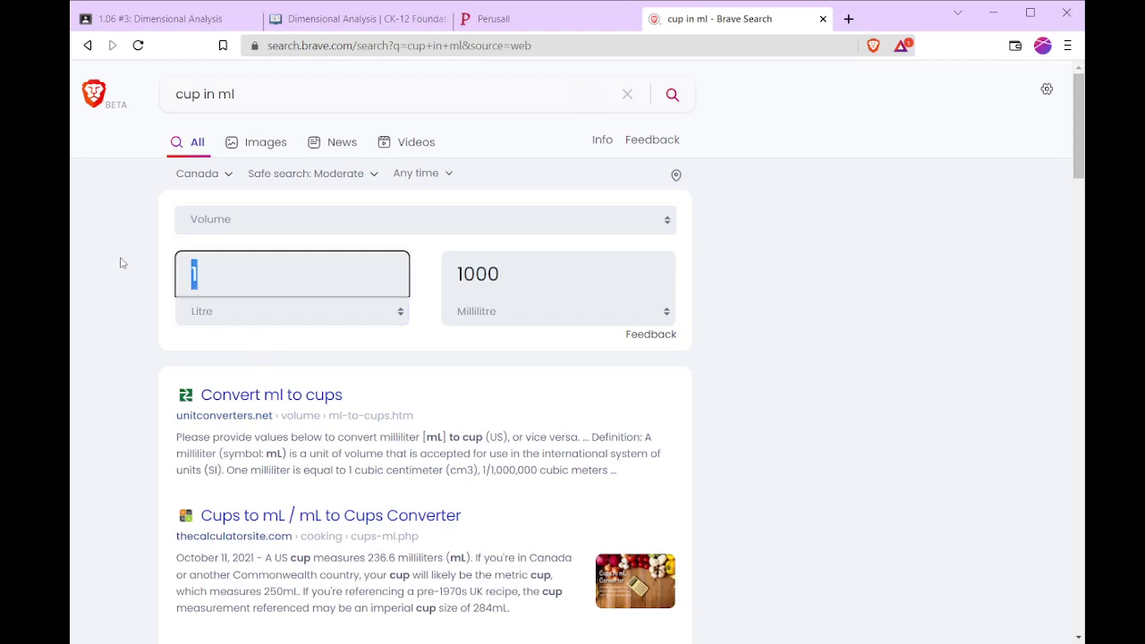
type("6")
left_click(626, 312)
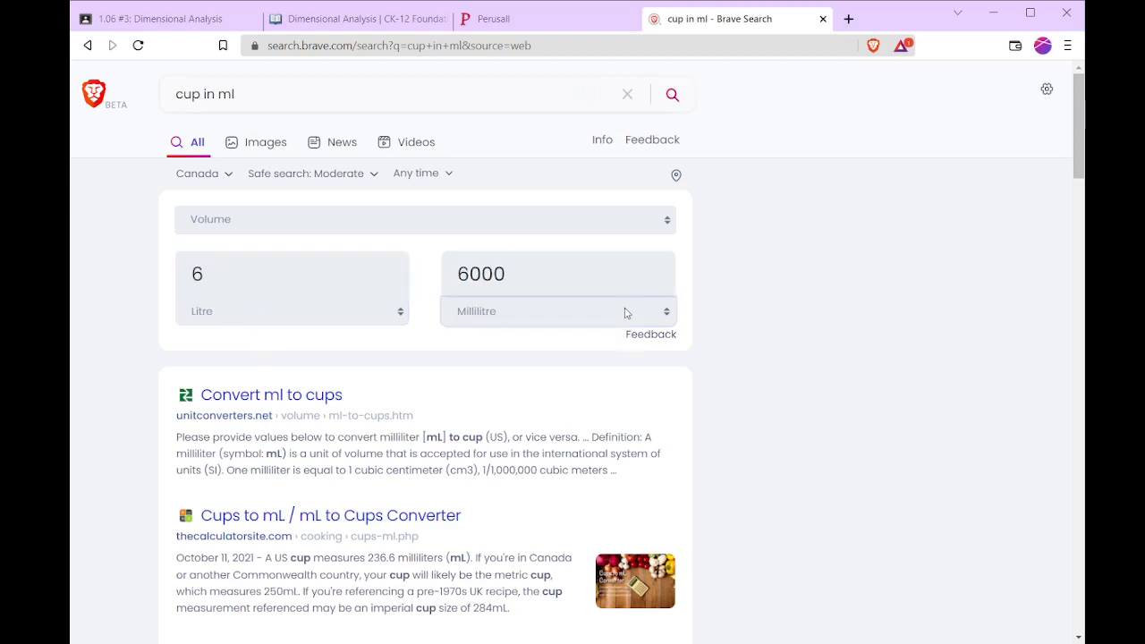
left_click(540, 511)
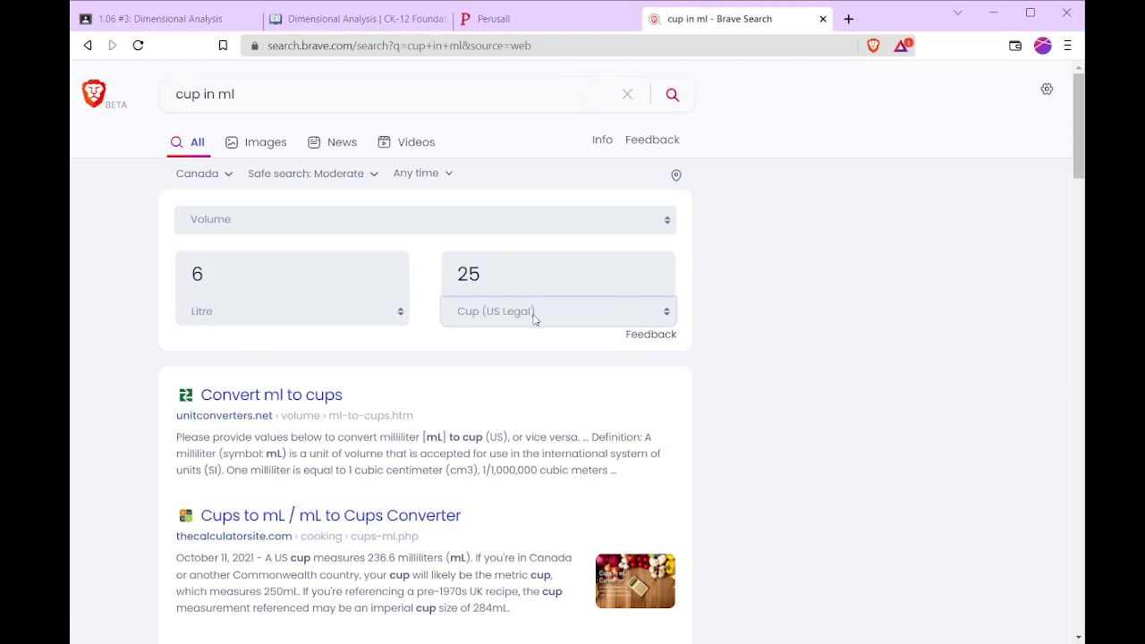
key("Up")
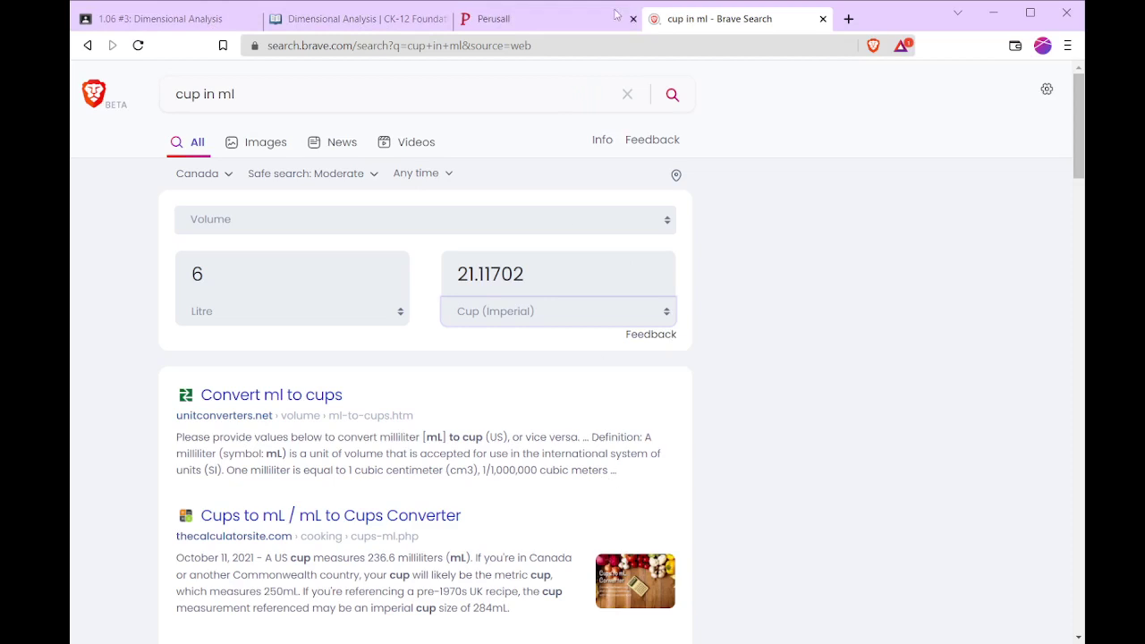
Return to the CK-12 practice, answer the 6 liters question with 25.3605 cups, check it and continue to the next question
left_click(357, 19)
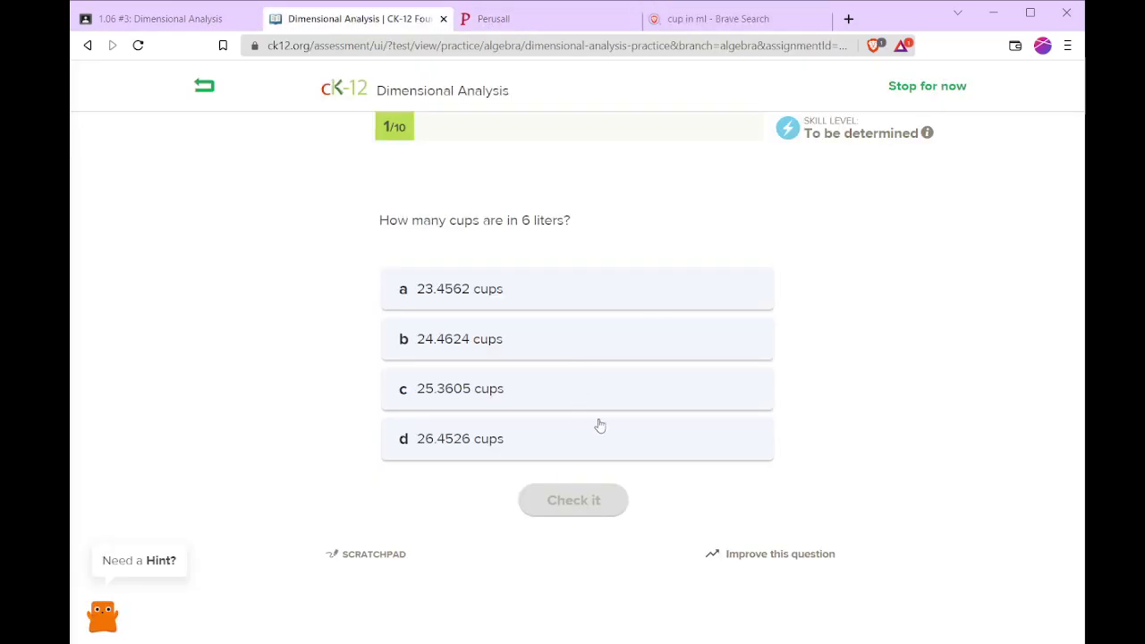
left_click(519, 398)
left_click(570, 503)
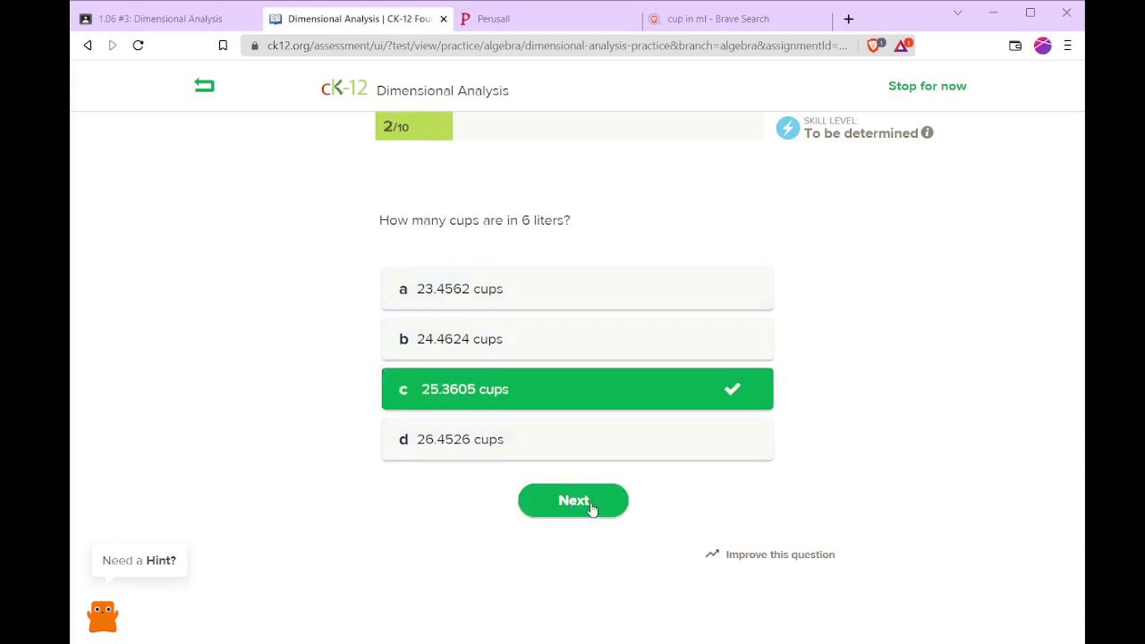
left_click(591, 505)
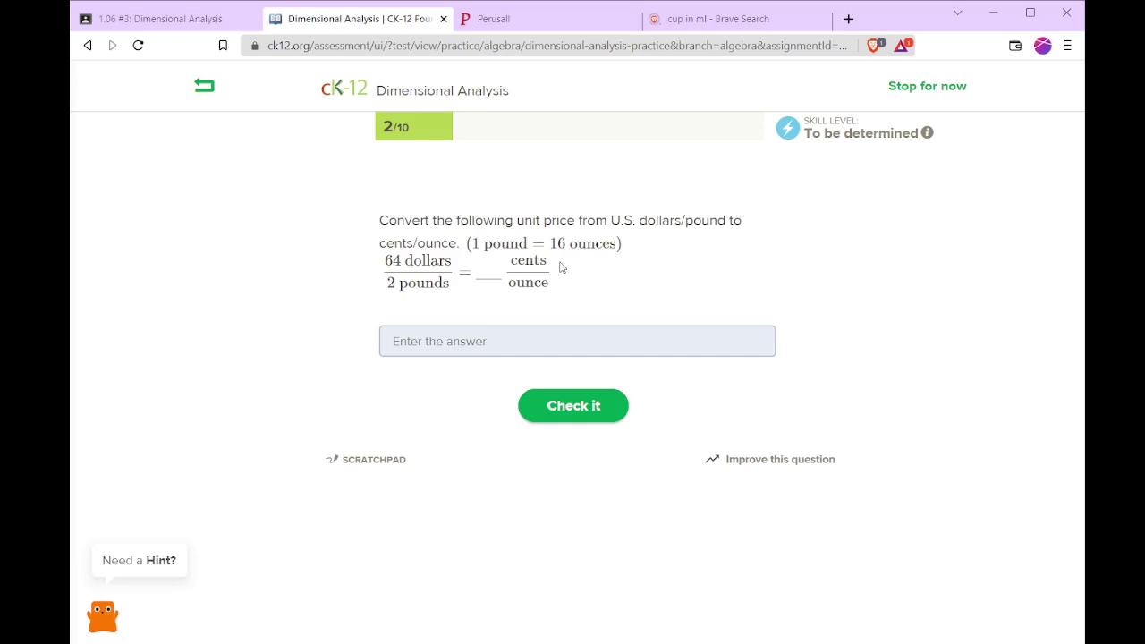
Answer the dollars-per-pound to cents-per-ounce conversion with 200, submit it and continue to the next question
left_click(428, 341)
type("200")
key("Return")
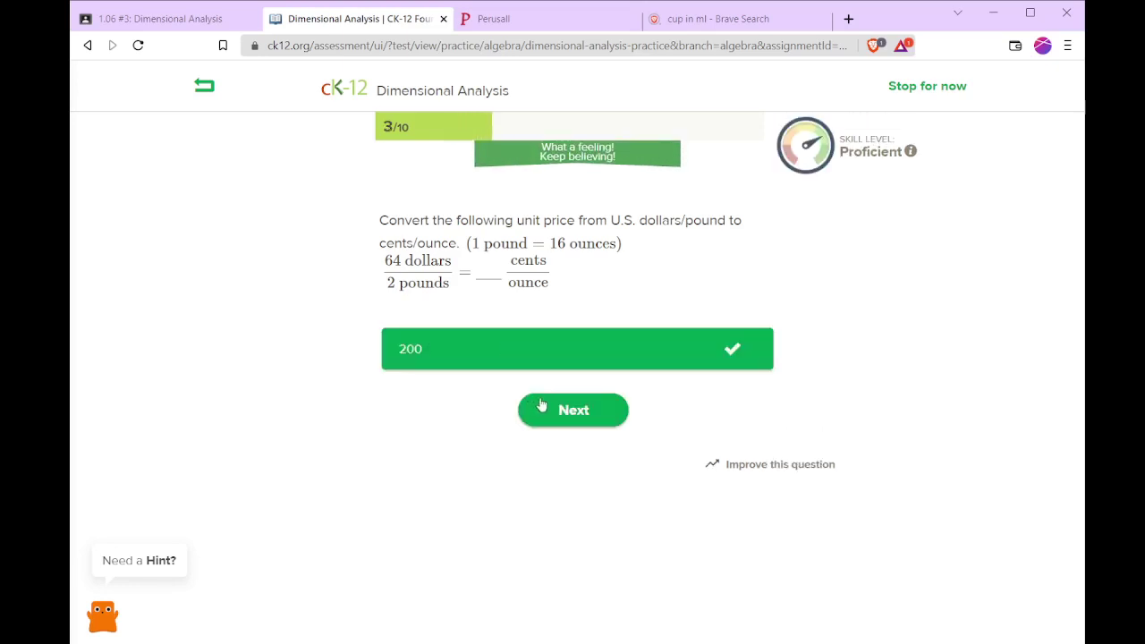
left_click(542, 408)
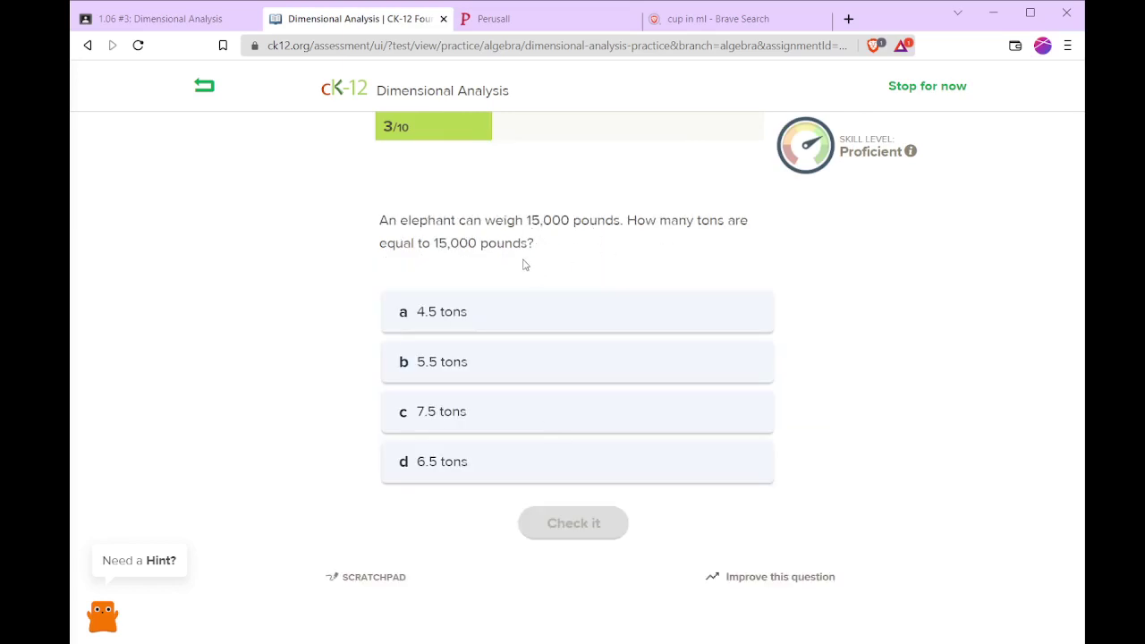
Answer the elephant weight question with 7.5 tons, check it and continue to the next question
left_click(512, 422)
left_click(581, 524)
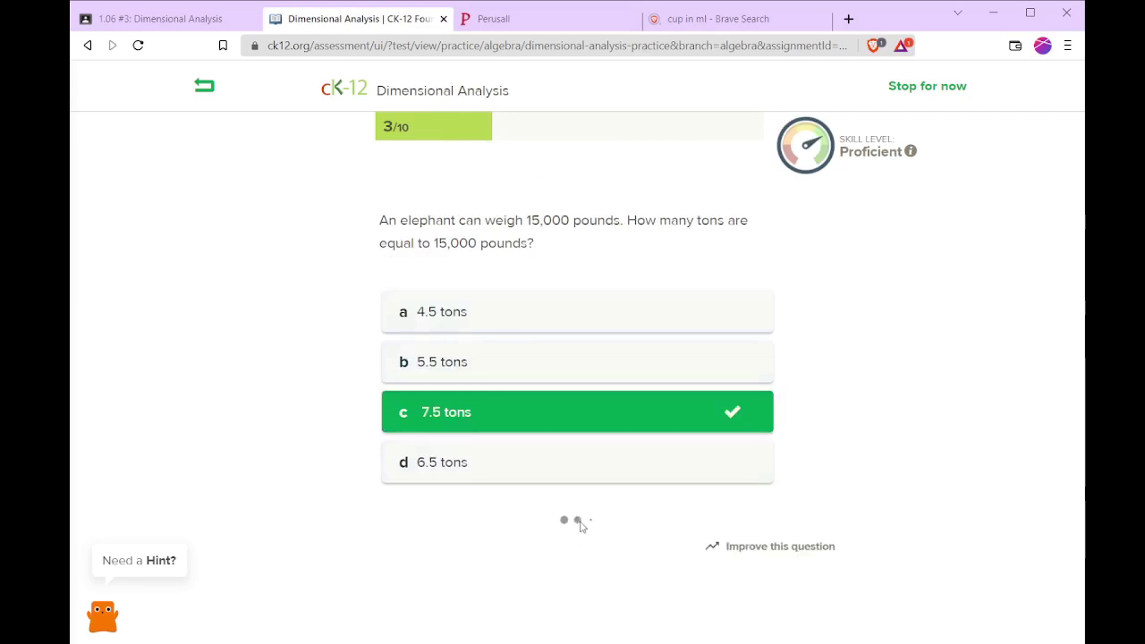
left_click(579, 531)
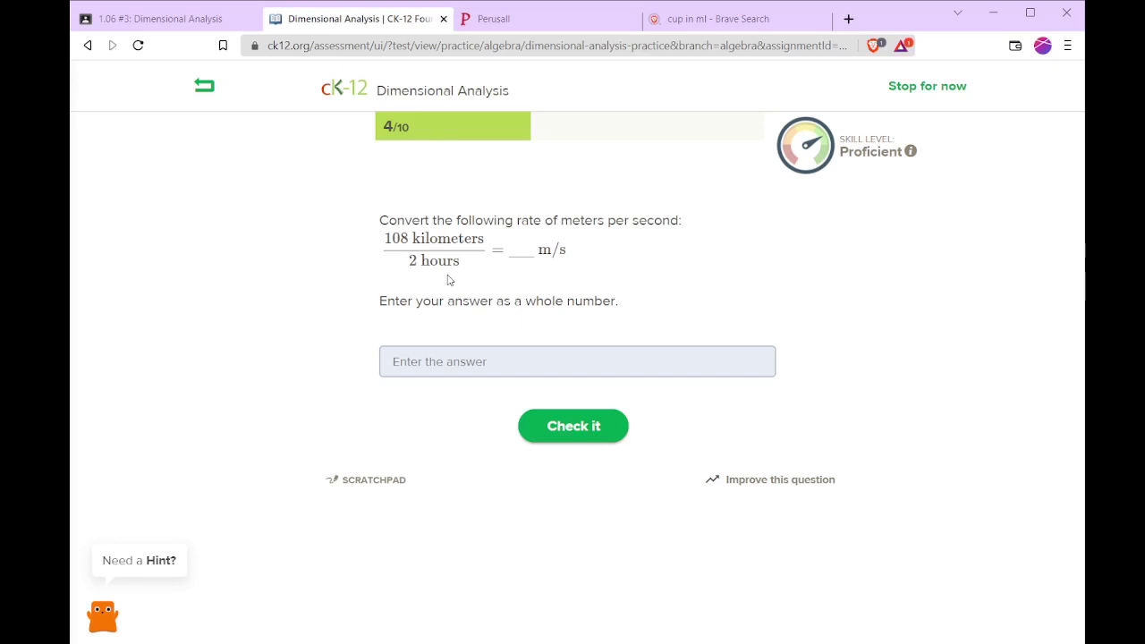
Answer the kilometers-per-hour to m/s conversion with 15, submit it and continue to the next question
left_click(460, 362)
type("15")
key("Return")
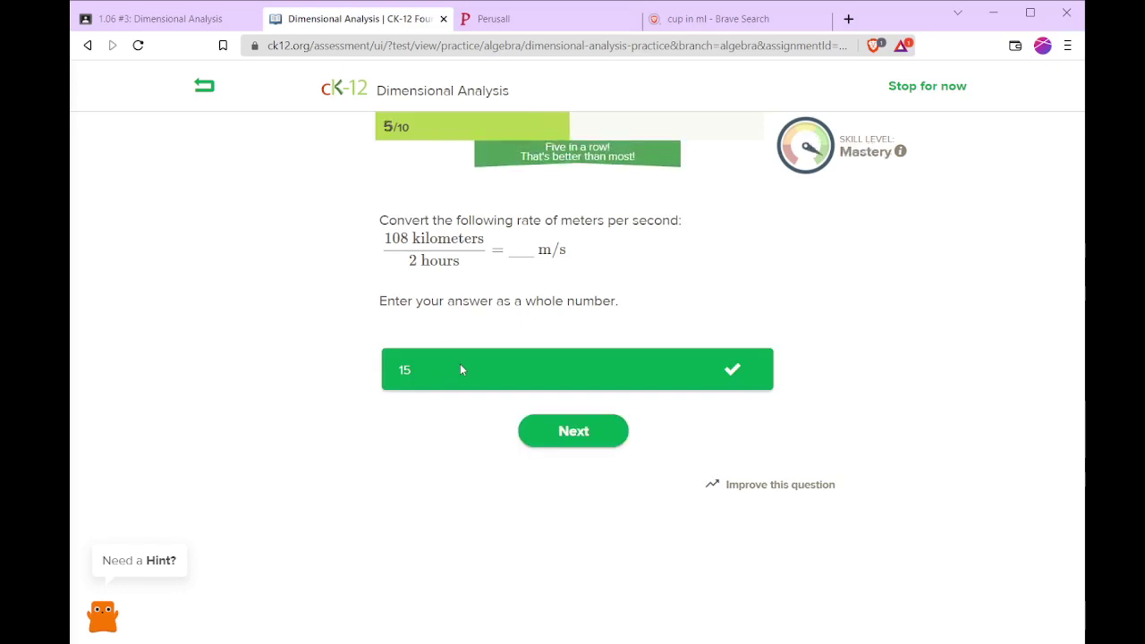
left_click(602, 440)
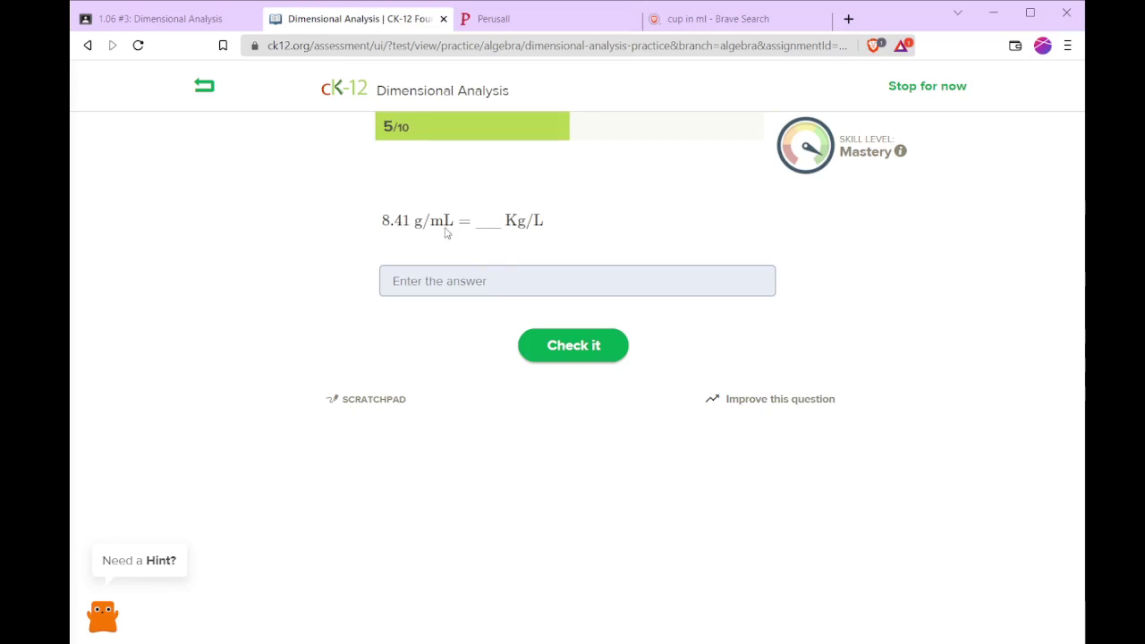
Answer the g/mL to Kg/L conversion with 8.41, submit it and continue to the next question
left_click(550, 269)
type("8.41")
key("Return")
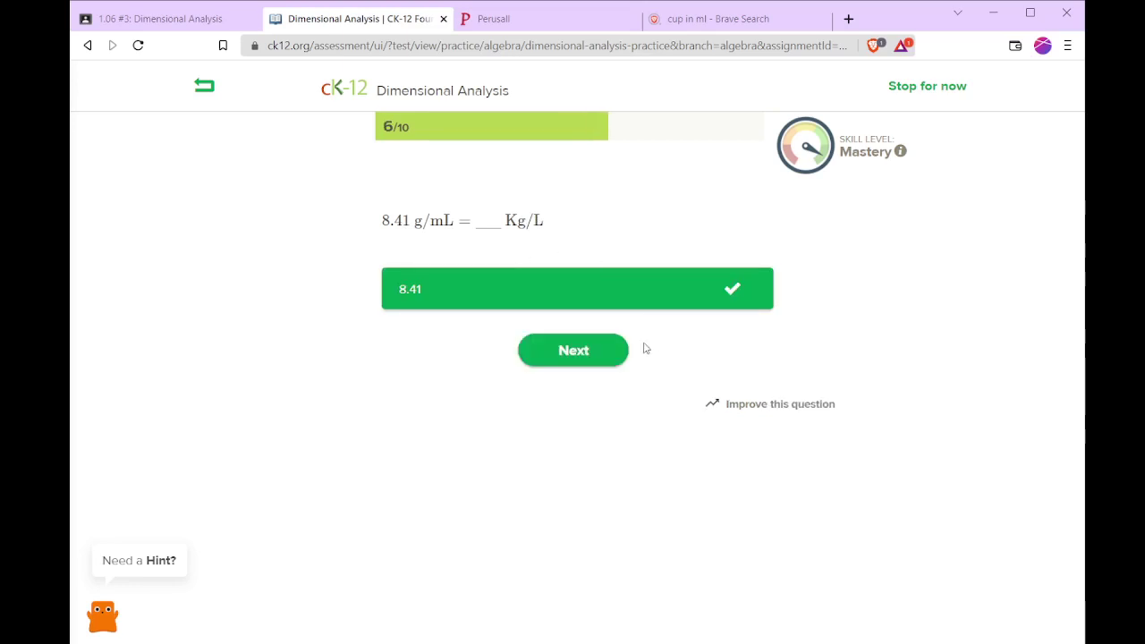
left_click(583, 347)
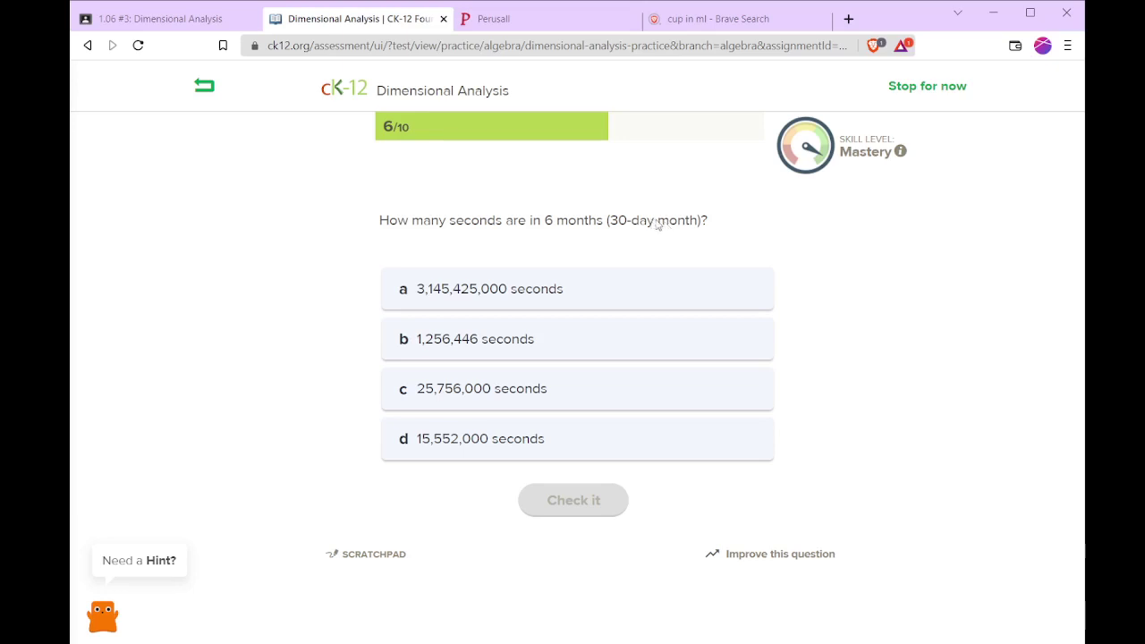
Answer the seconds-in-6-months question with 15,552,000 seconds, check it and continue to the next question
left_click(485, 445)
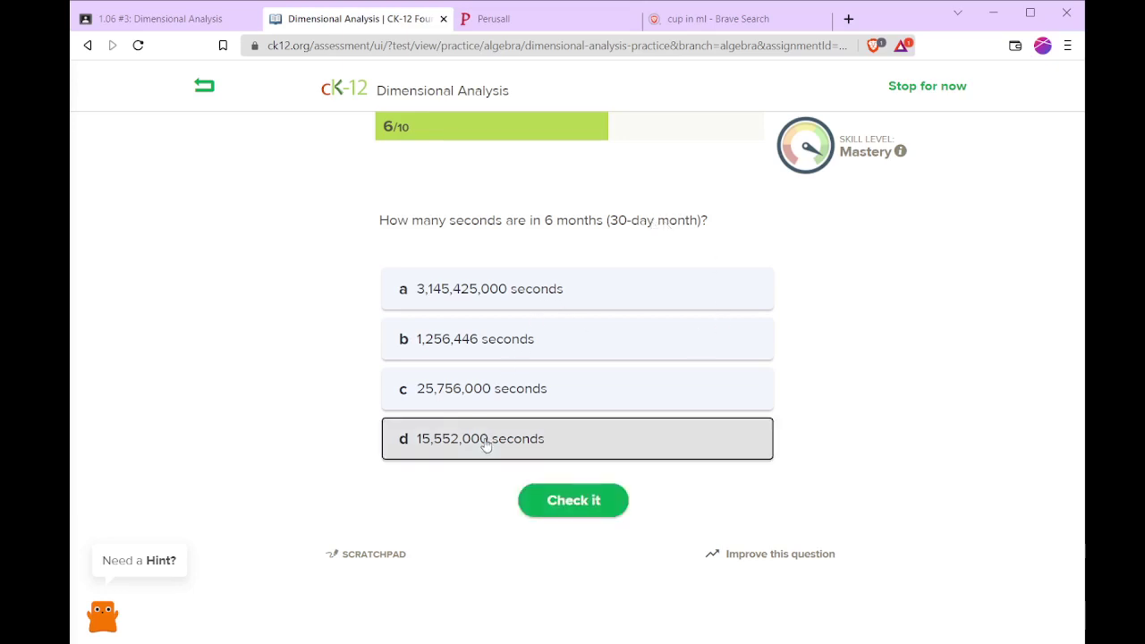
left_click(559, 510)
left_click(559, 512)
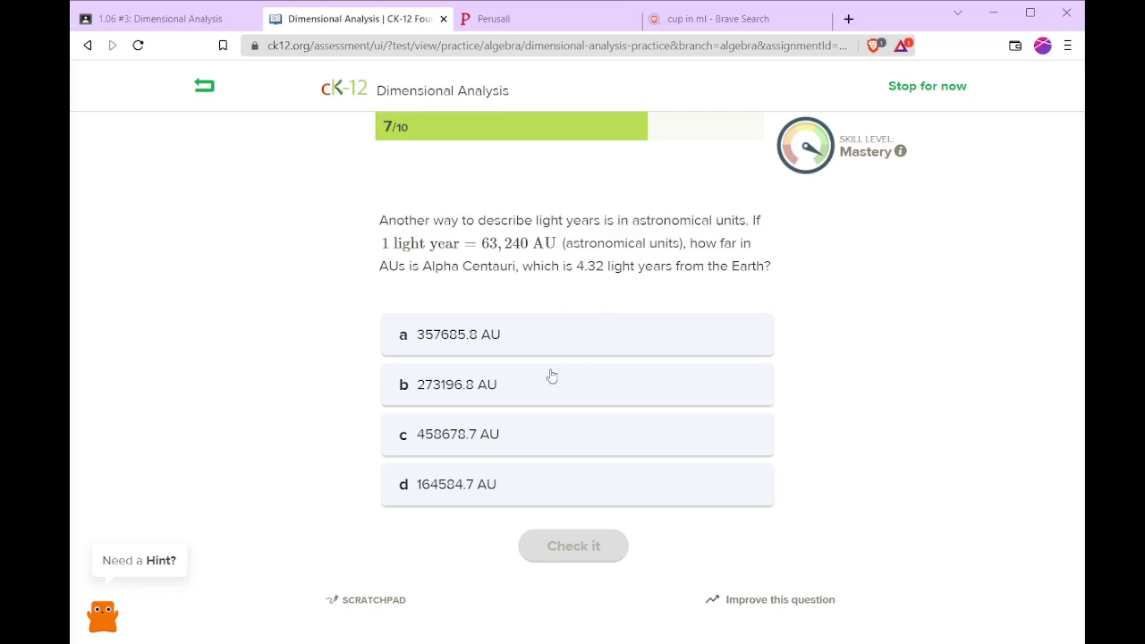
Answer the Alpha Centauri distance question with 273196.8 AU, check it and continue to the next question
left_click(551, 400)
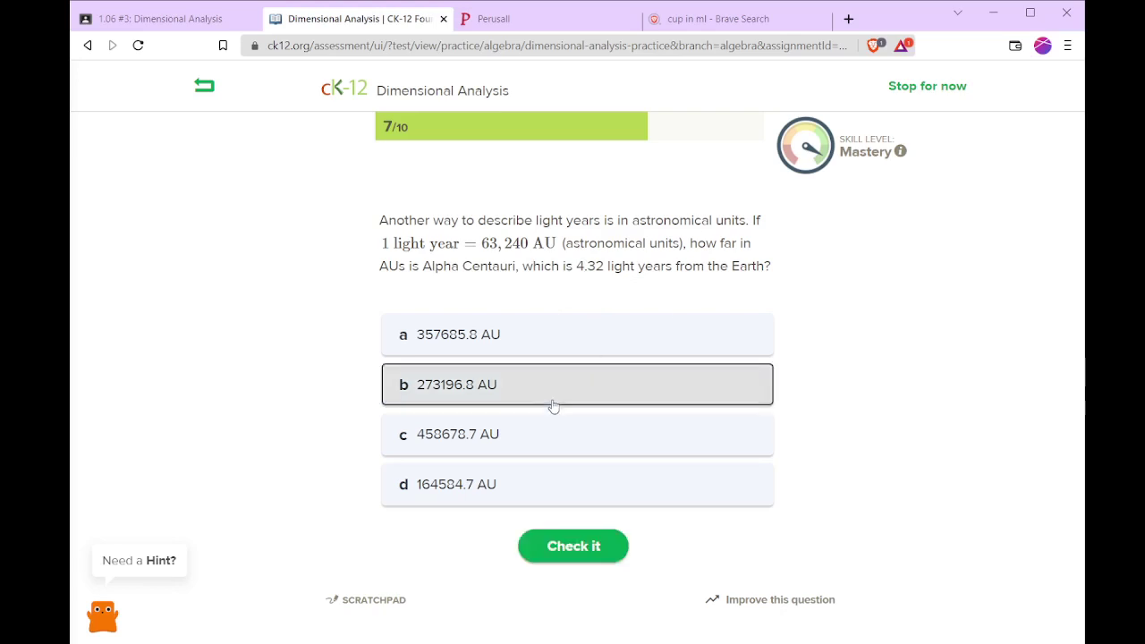
left_click(597, 547)
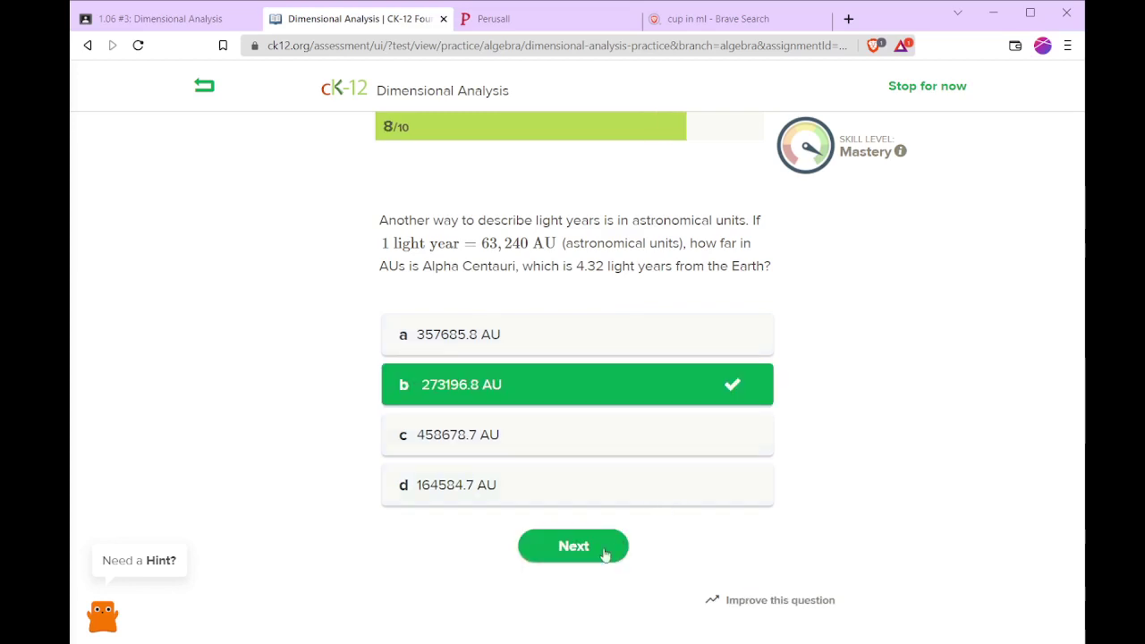
left_click(608, 551)
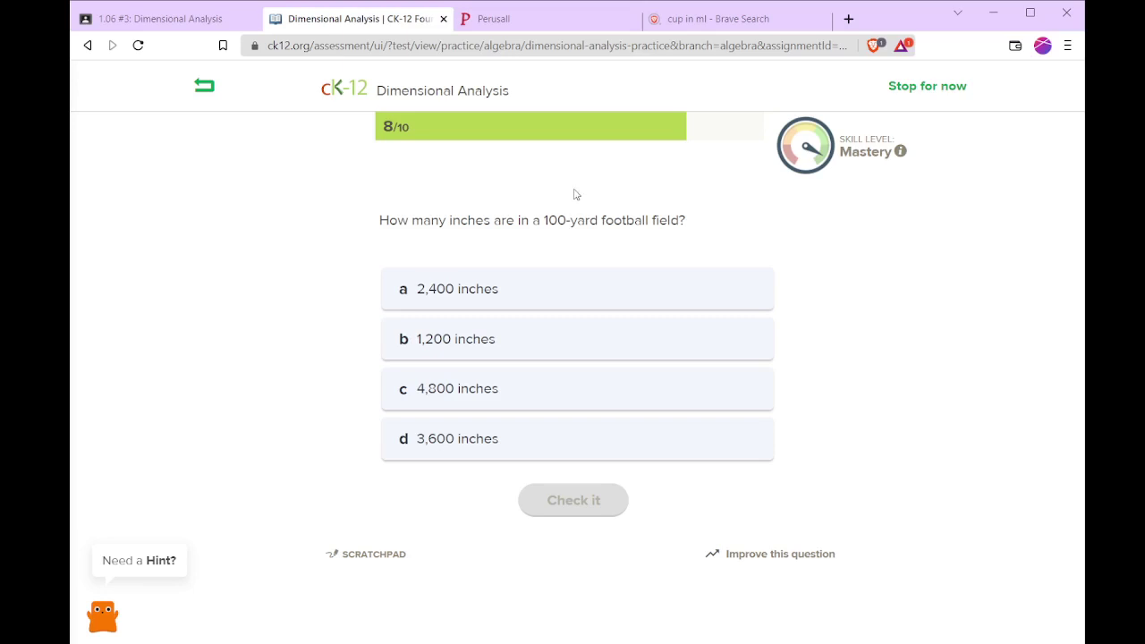
Answer the 100-yard football field question with 3,600 inches, check it and continue to the next question
left_click(461, 449)
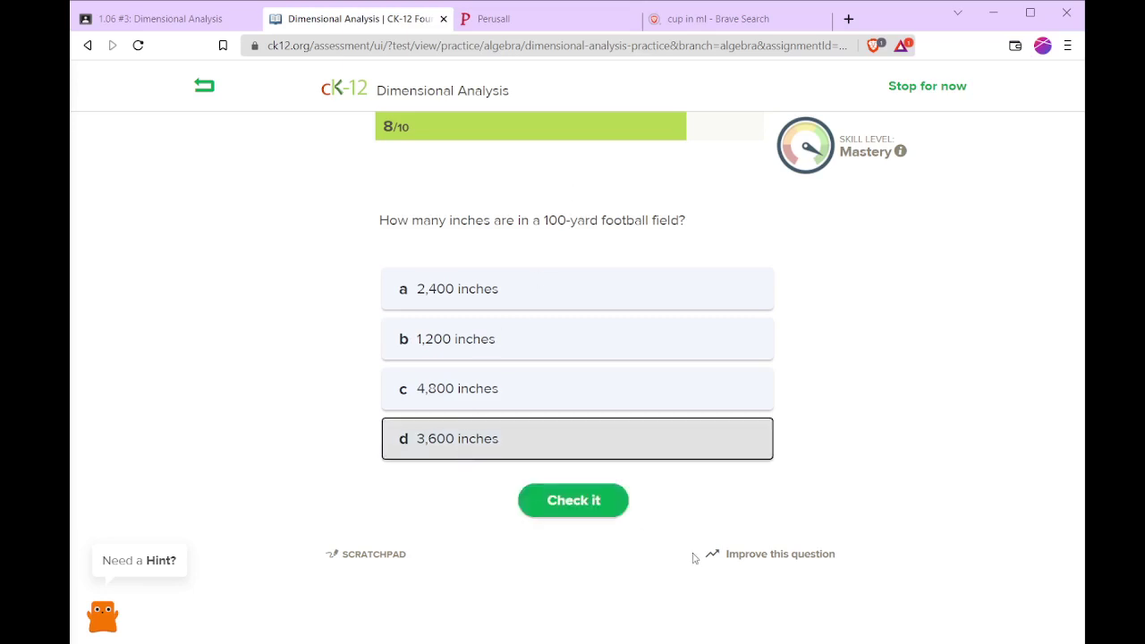
left_click(572, 506)
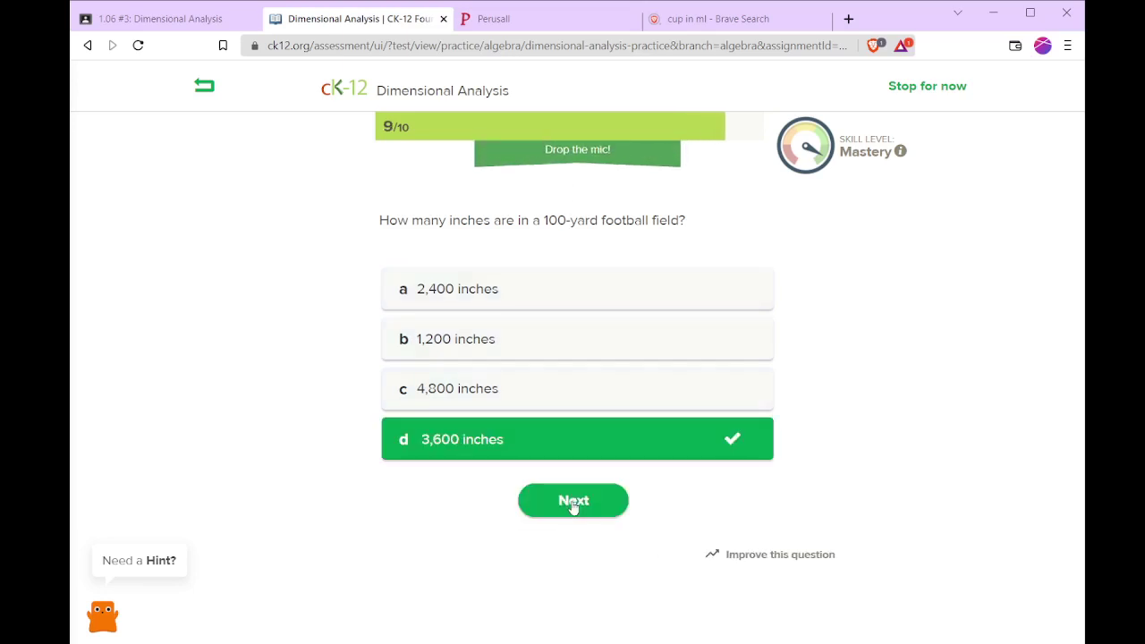
left_click(573, 502)
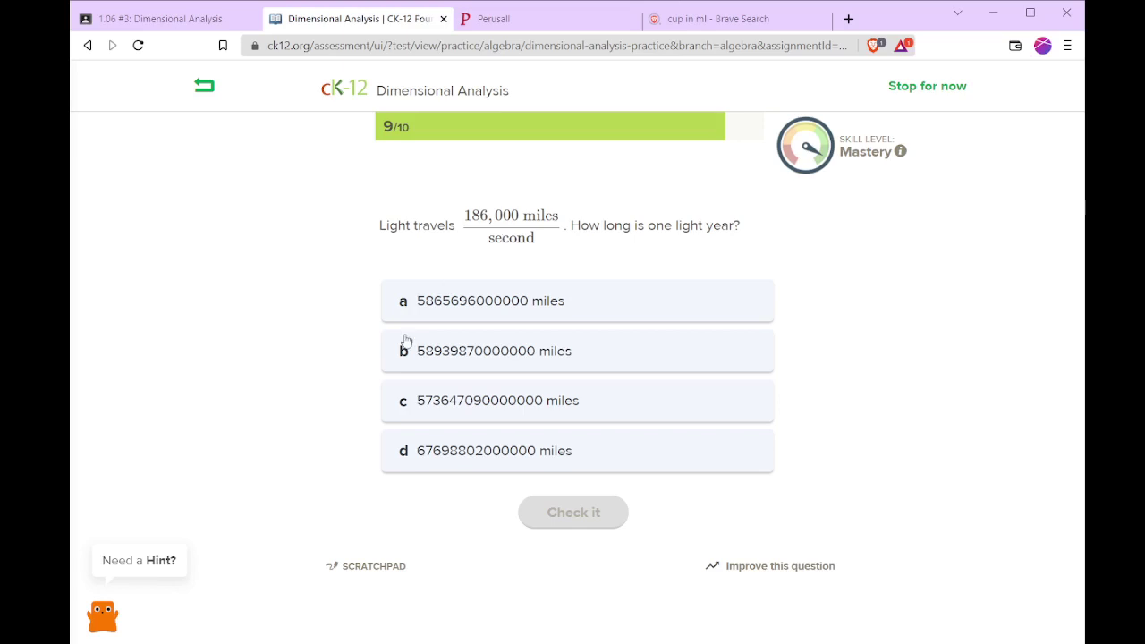
left_click(445, 351)
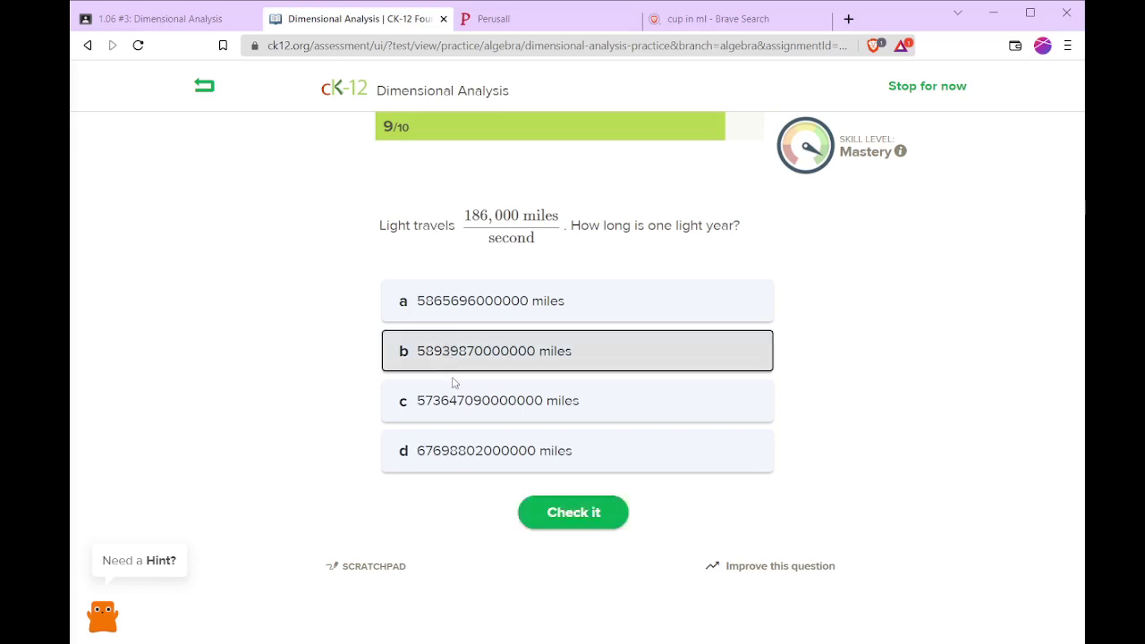
left_click(454, 309)
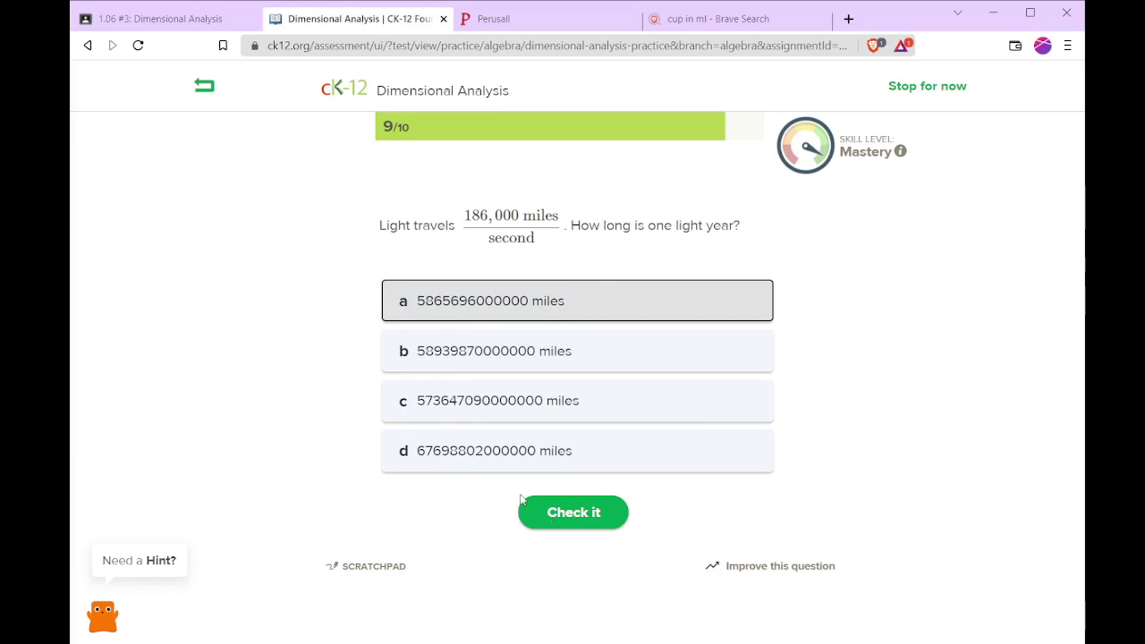
left_click(563, 527)
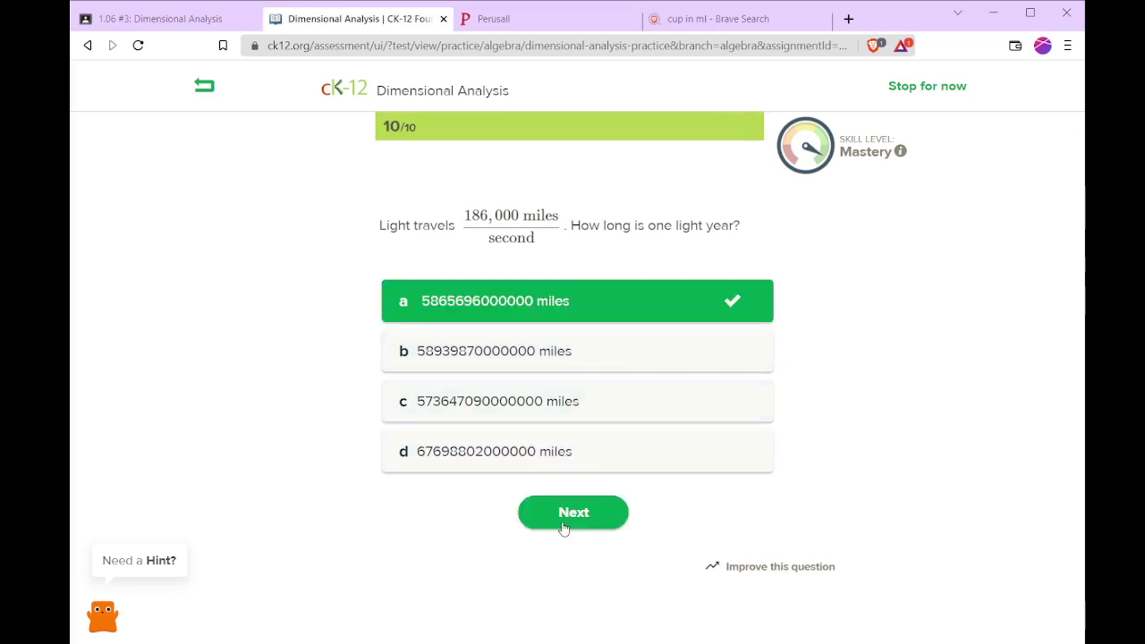